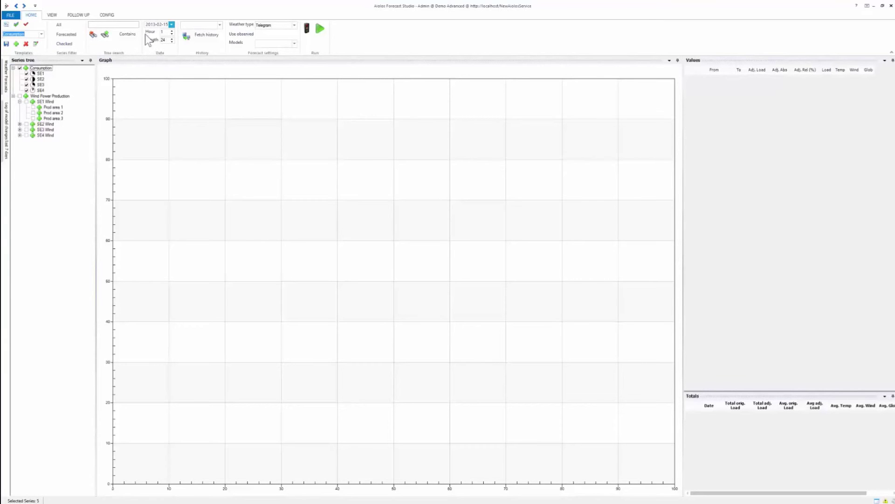
- Set the forecast Length to 48 and load 2 weeks of Consumption history starting 2013-02-01
click(169, 40)
click(220, 24)
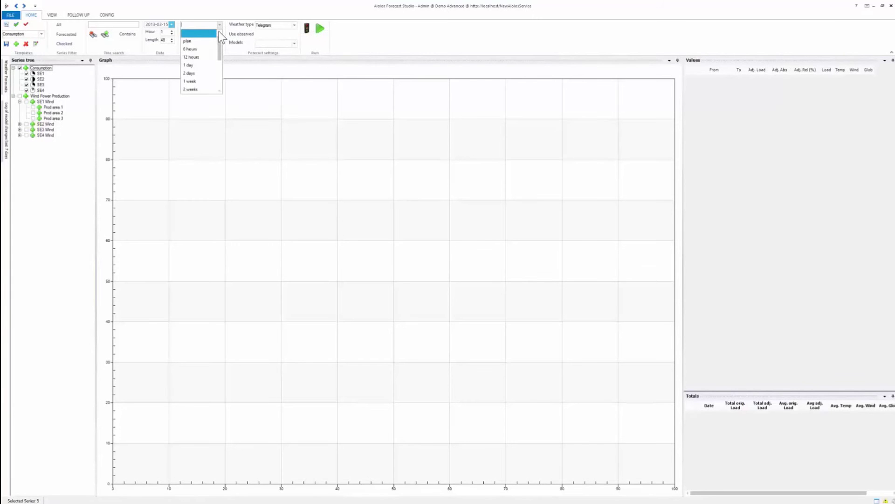
click(202, 90)
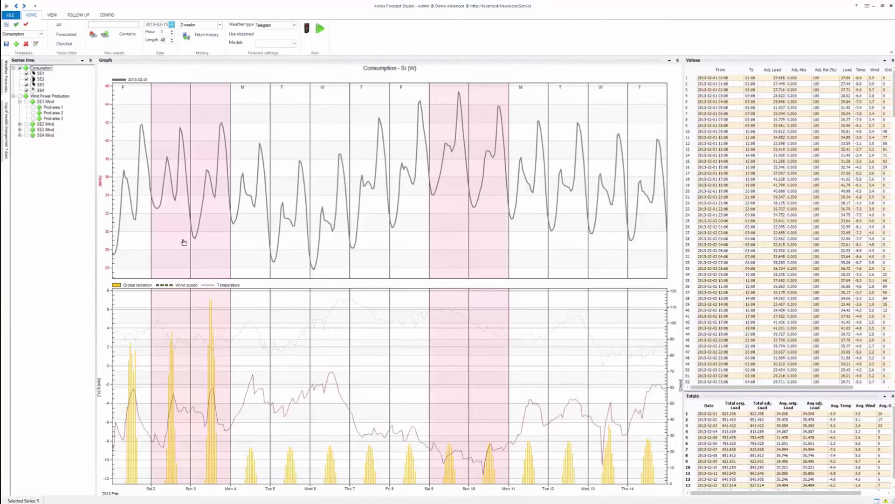
- Check the data status, then run the consumption forecast from 2013-02-15
click(191, 24)
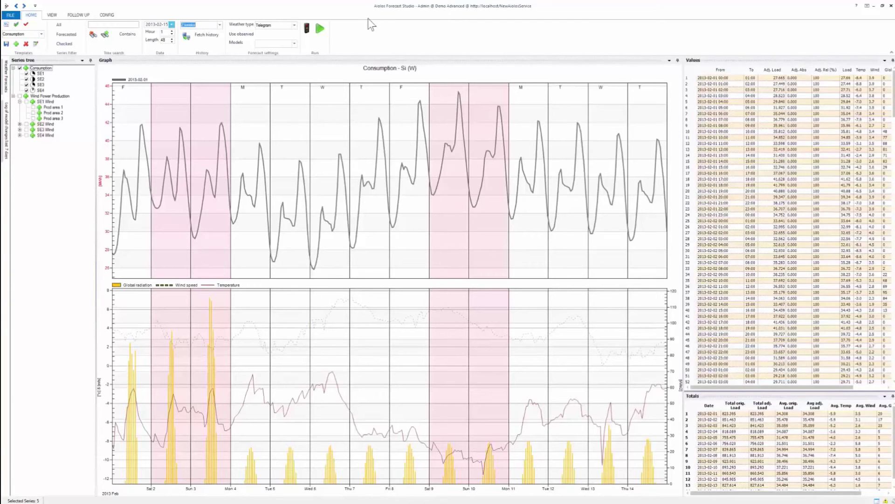
click(307, 29)
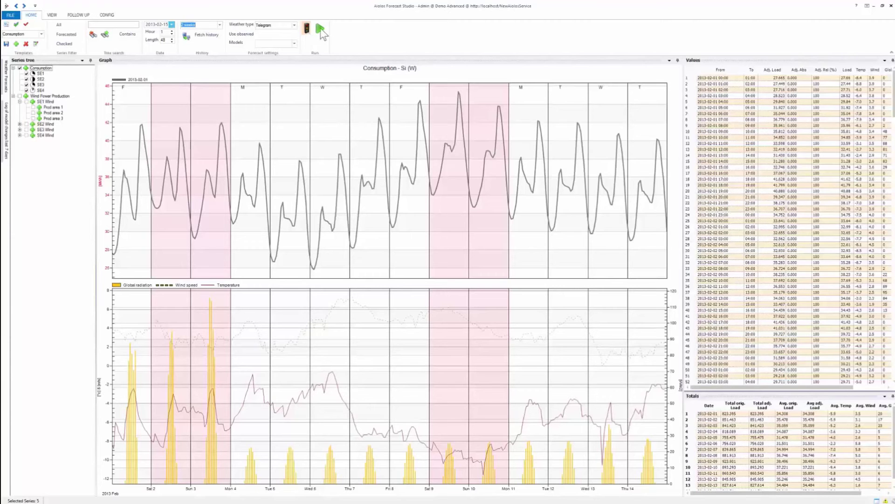
click(320, 28)
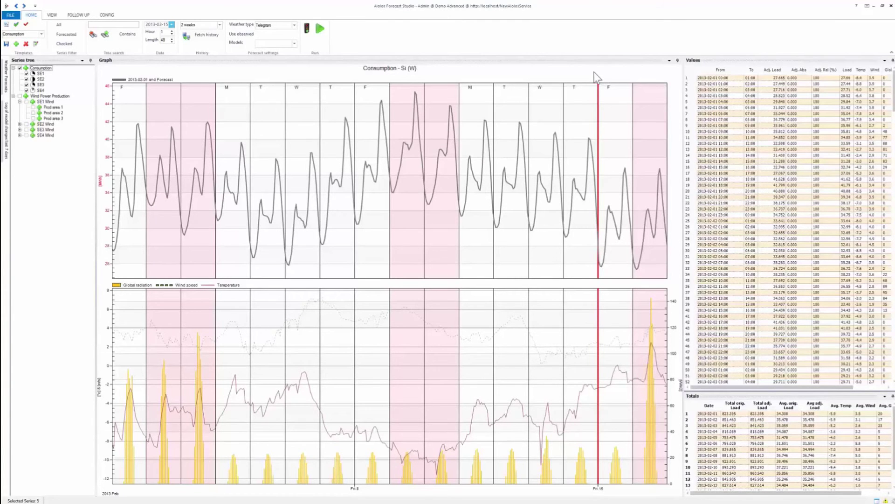
- Clear the History value so only the 48-hour forecast for 2013-02-15 to 16 is graphed
click(220, 25)
click(190, 35)
key(Delete)
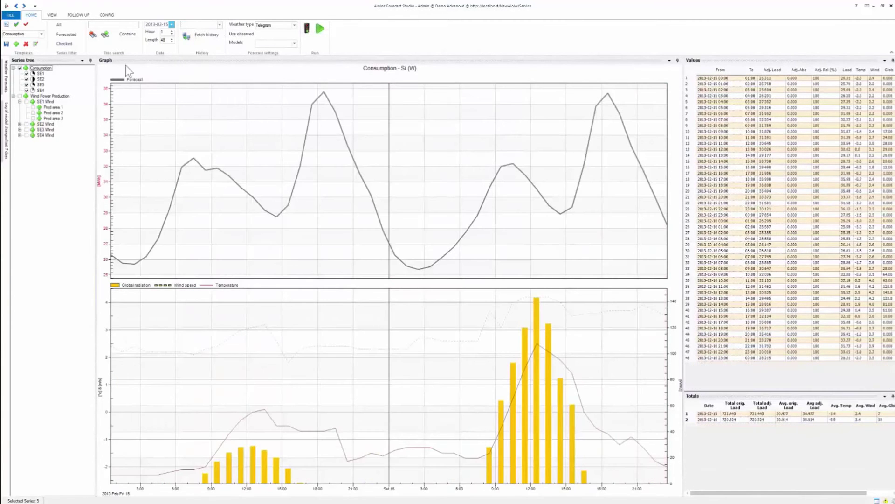
click(52, 16)
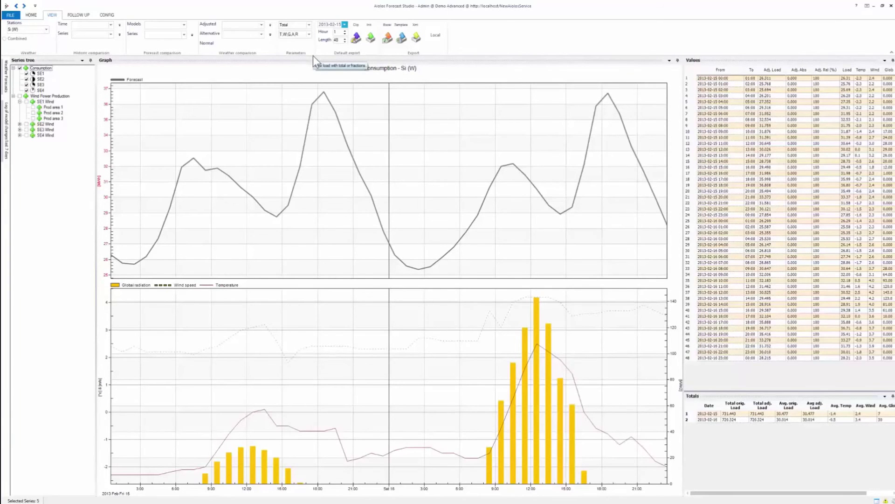
- Add a historic comparison at week 0 / year -1 named 'year', overlaying the 2012-02-17 series
click(119, 25)
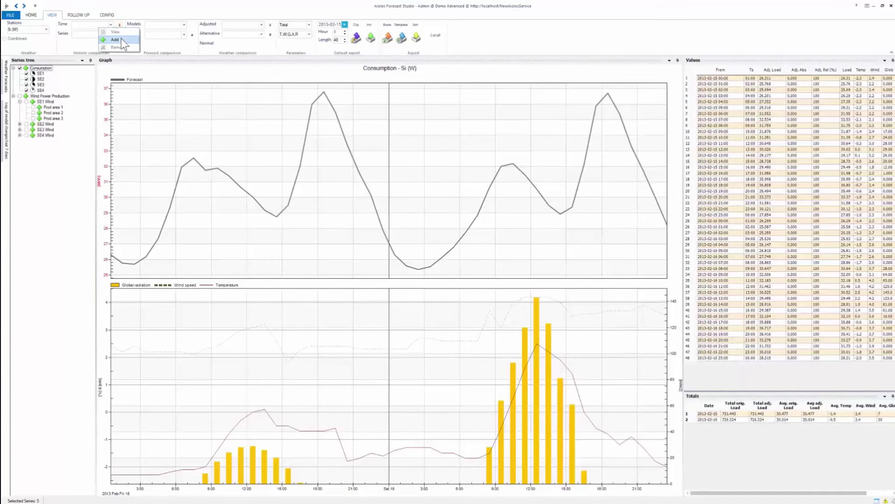
click(121, 39)
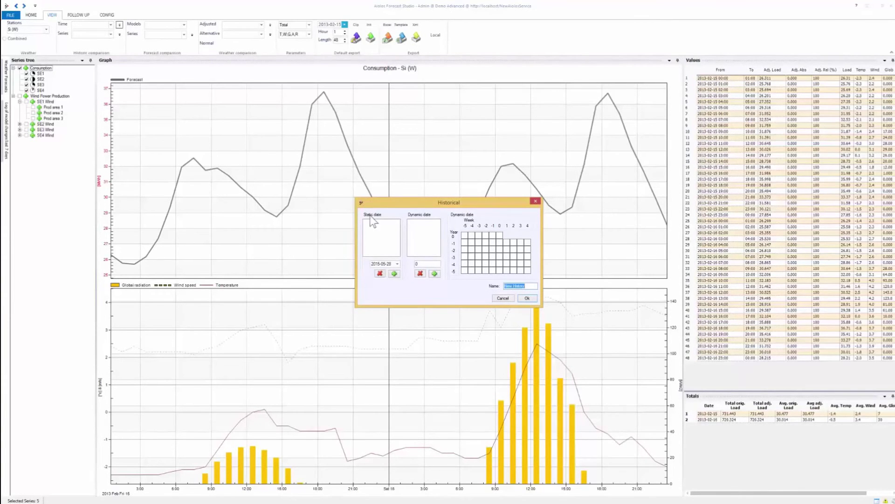
click(397, 264)
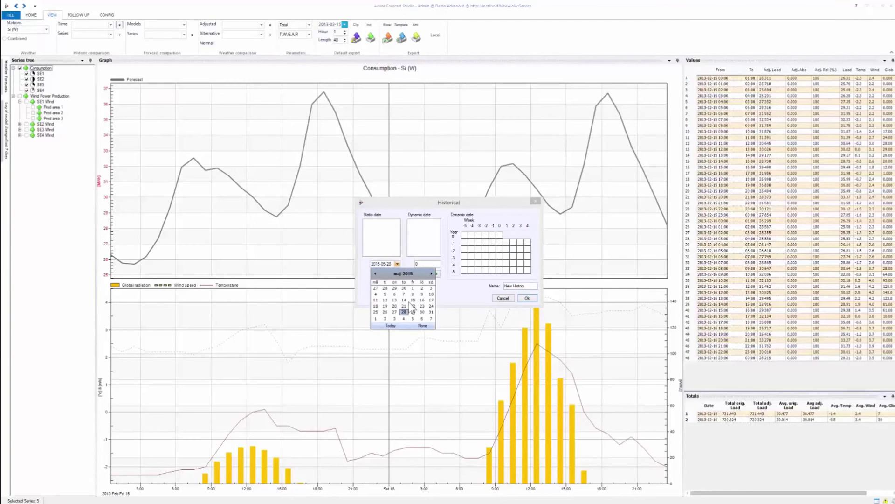
click(404, 233)
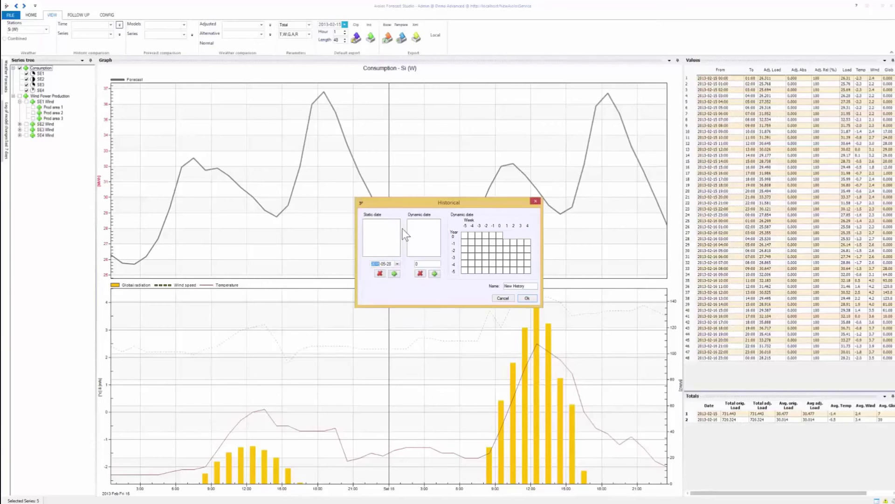
click(500, 244)
click(522, 286)
text(year -1)
click(532, 300)
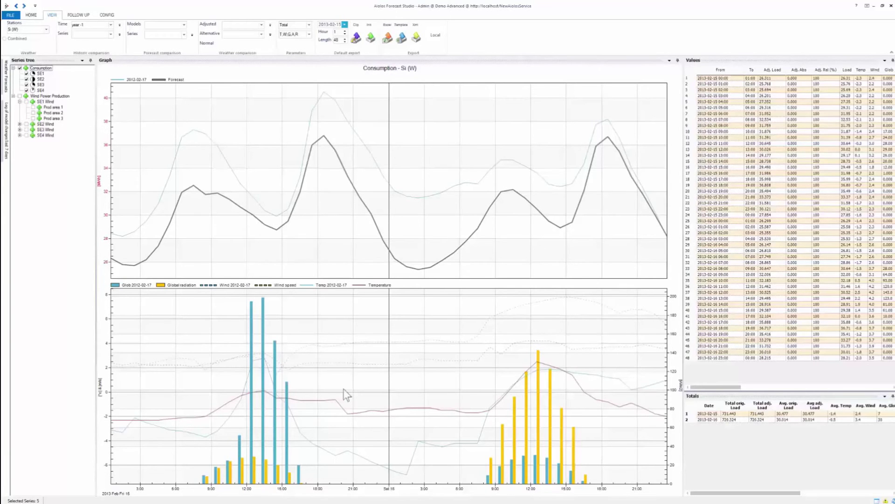
click(332, 286)
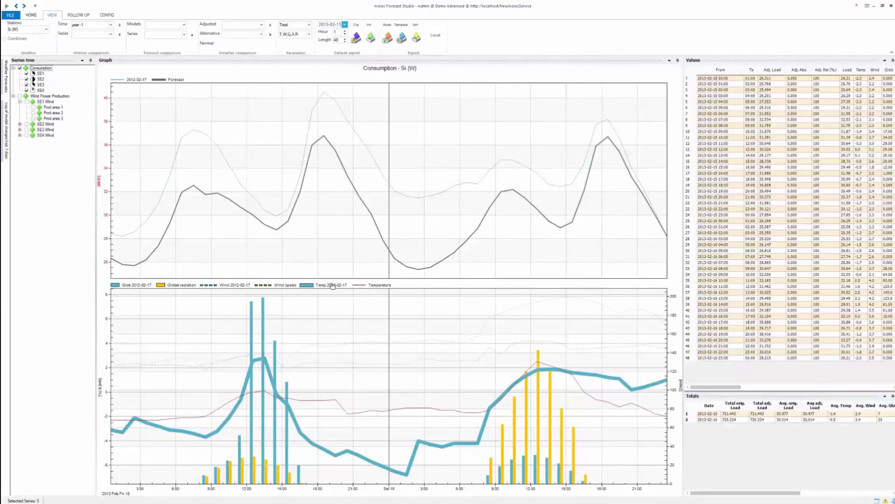
click(374, 286)
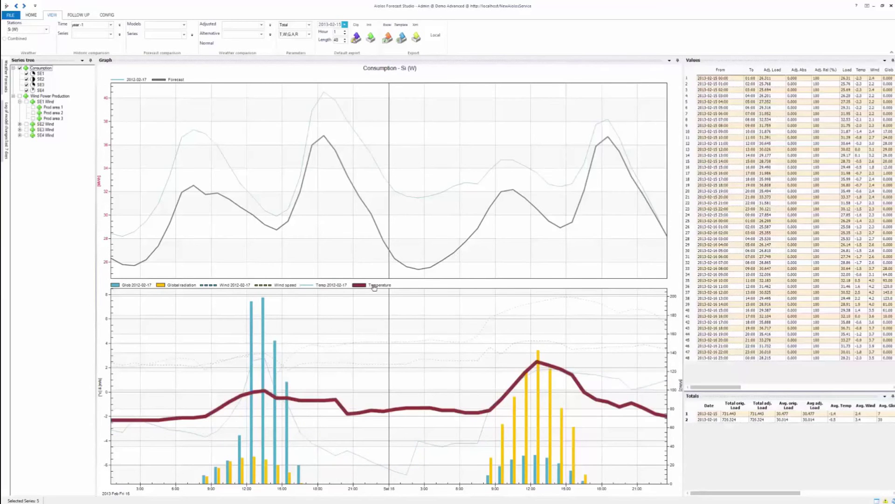
click(272, 332)
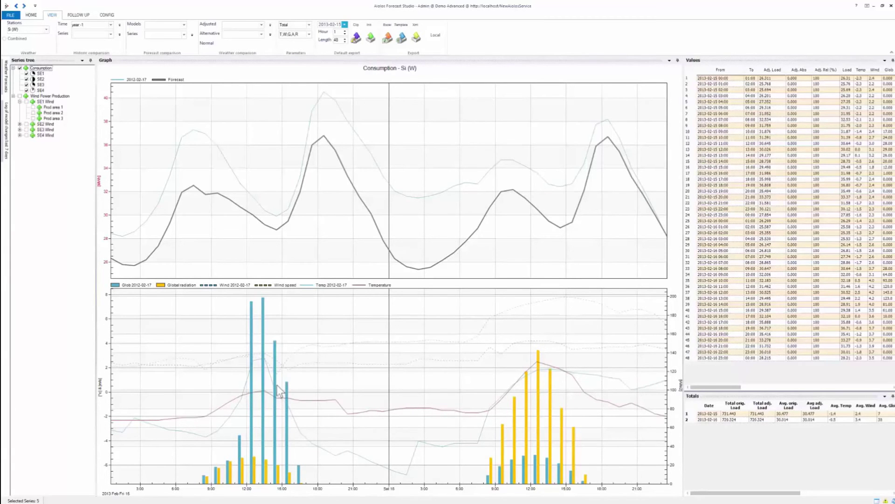
- Add the +3°C adjusted-weather scenario with Length 23, shown as 13÷14 : +3°c
mouse_move(241, 402)
click(270, 25)
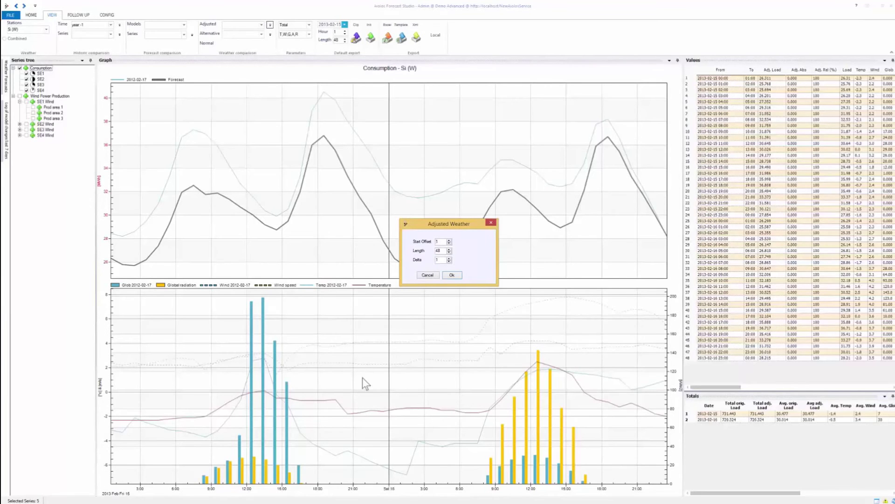
double_click(442, 251)
text(2)
text(3)
click(452, 275)
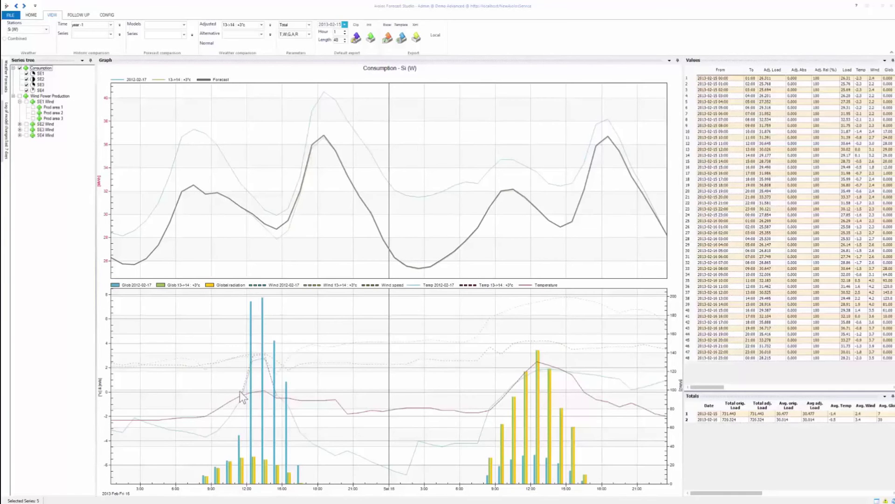
- Highlight the forecast and +3°c temperature curves, then hide Global radiation from the weather graph
click(542, 286)
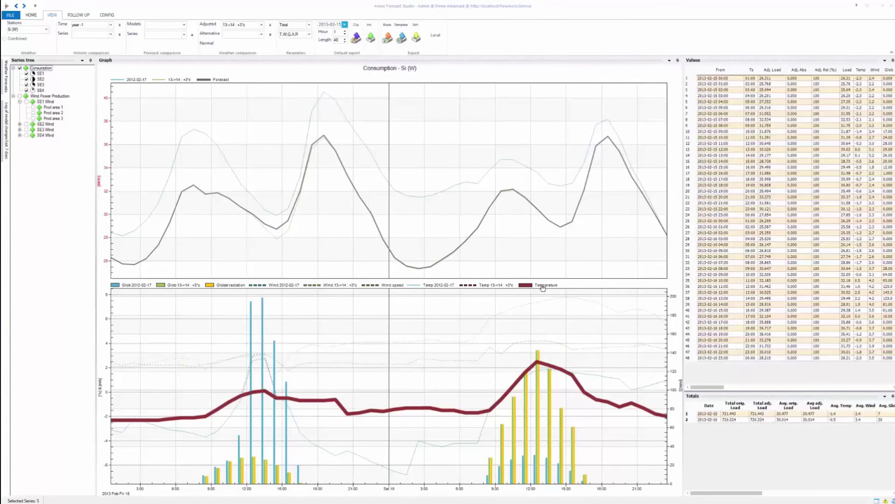
click(492, 286)
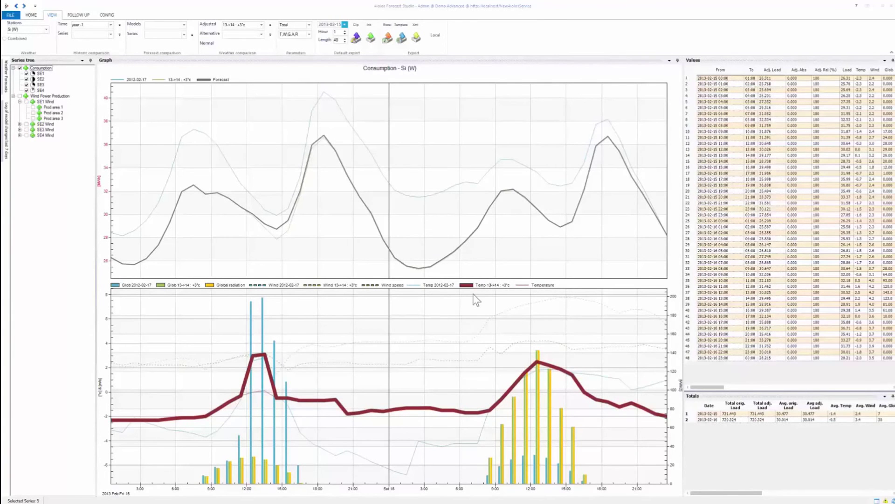
click(287, 342)
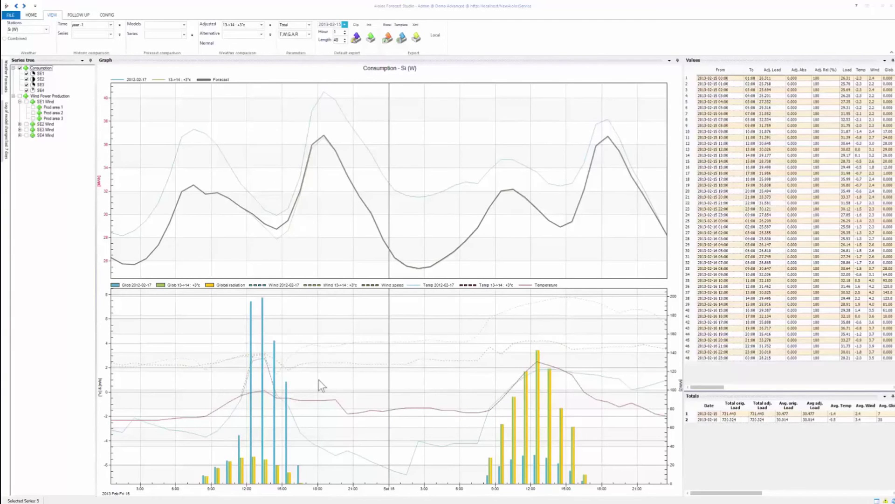
click(309, 35)
click(299, 51)
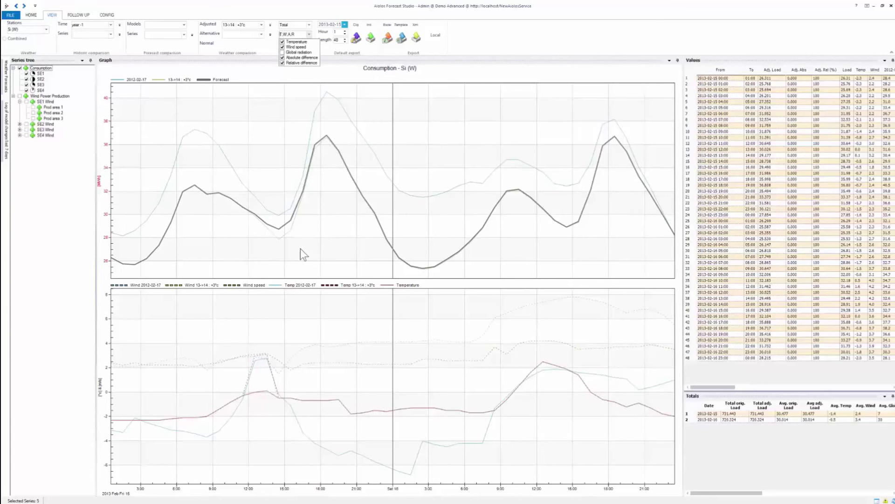
- Close the parameter list with temperature, wind speed, absolute and relative differences shown
click(266, 225)
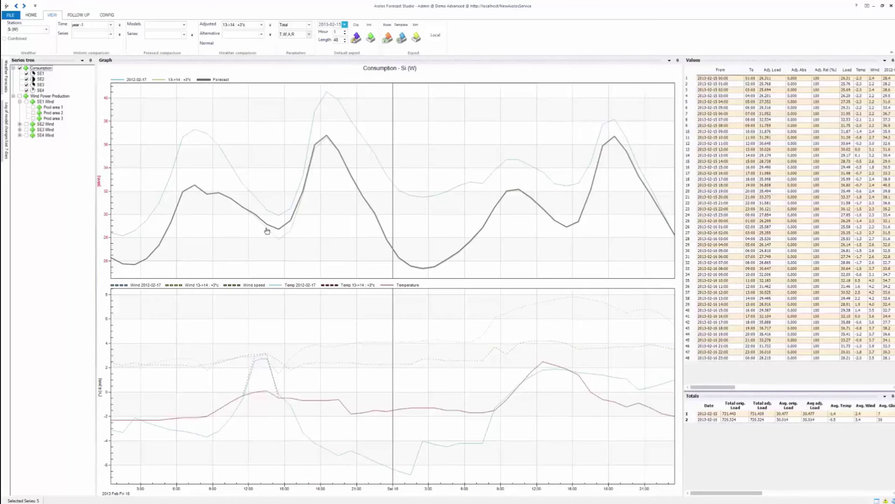
- Drag the forecast curve to lower 13:00 and 14:00 consumption (about 27.9) and tweak the 17:00 peak
drag(267, 230, 276, 239)
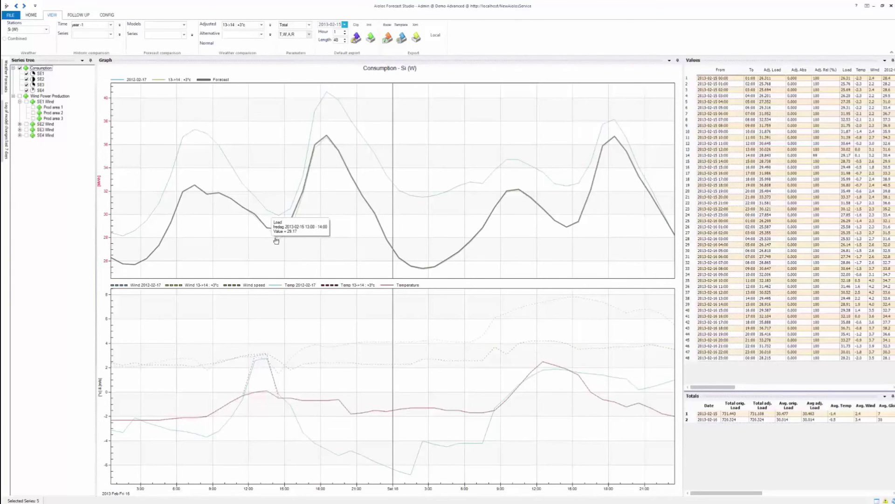
click(290, 274)
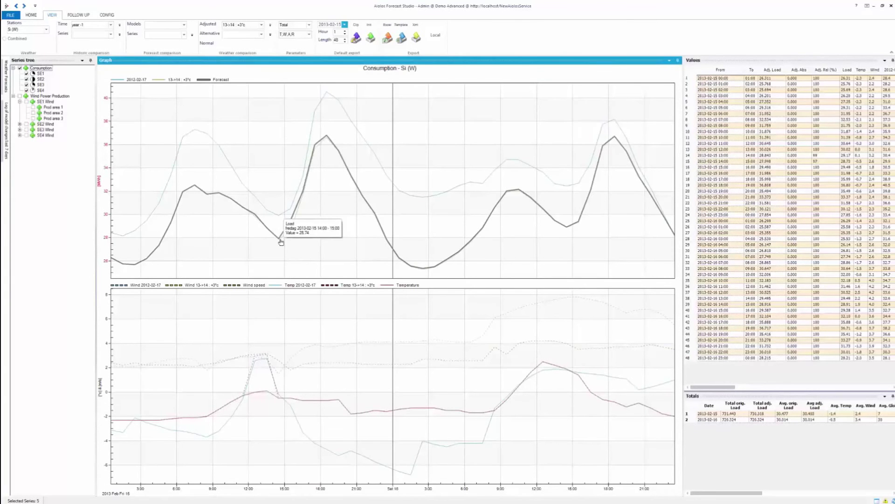
mouse_move(279, 233)
mouse_down()
mouse_move(291, 224)
mouse_move(291, 232)
mouse_up()
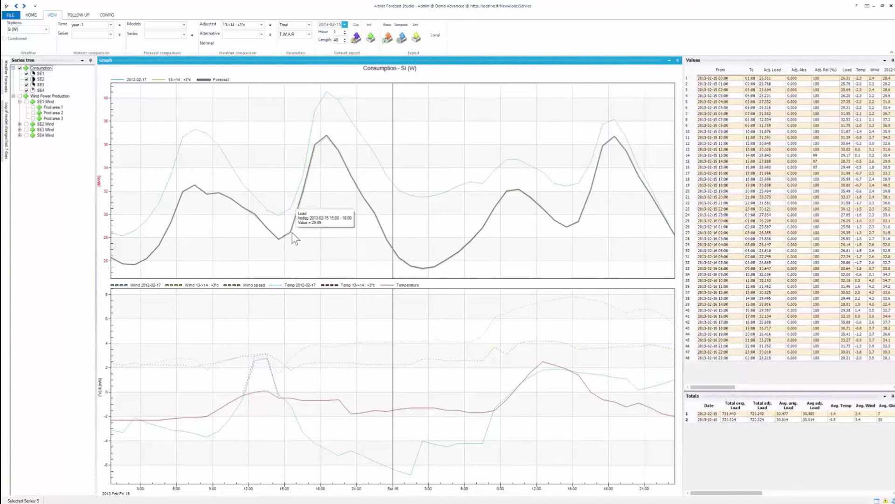
mouse_move(315, 147)
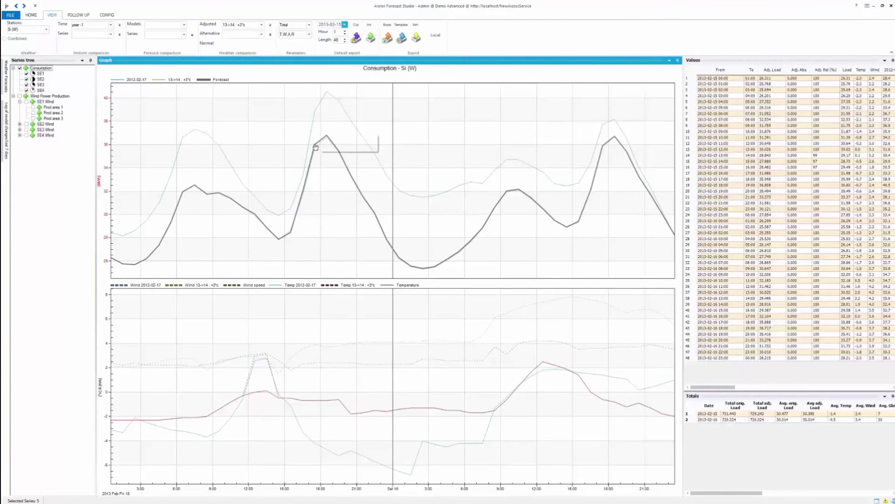
drag(316, 149, 328, 142)
- Set row 14's Adj. Rel (%) to 99 in the Values table
click(820, 155)
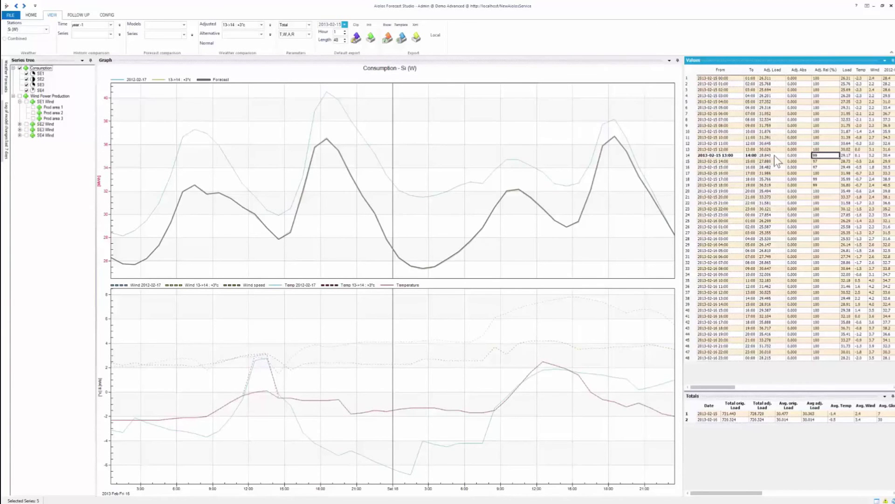
click(847, 156)
click(848, 157)
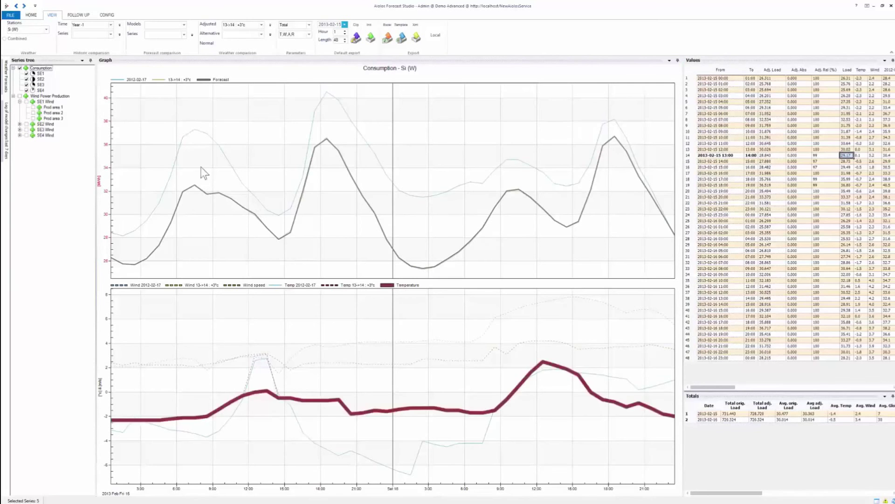
- Delete the 'Year -1' historic comparison and bring up the Alternative view dialog
click(111, 24)
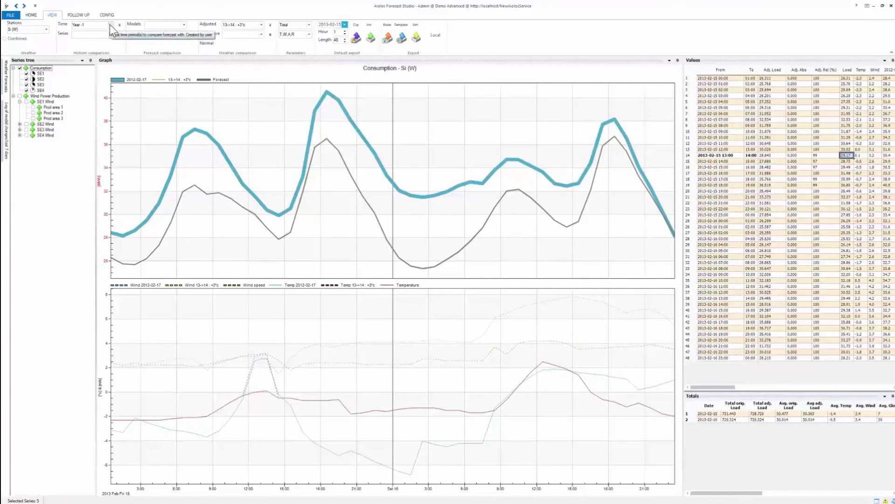
click(110, 24)
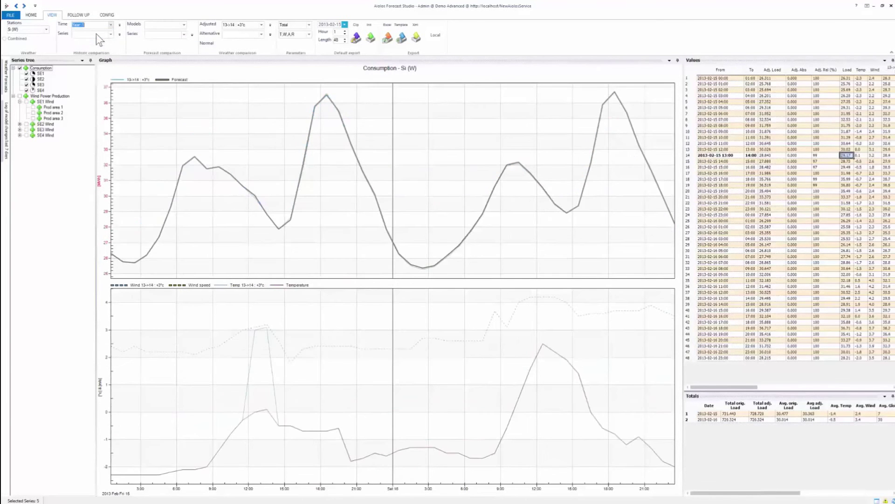
key(BackSpace)
click(271, 34)
- Create a new alternative view containing Weather 4 and rename it 'weather 4'
click(236, 40)
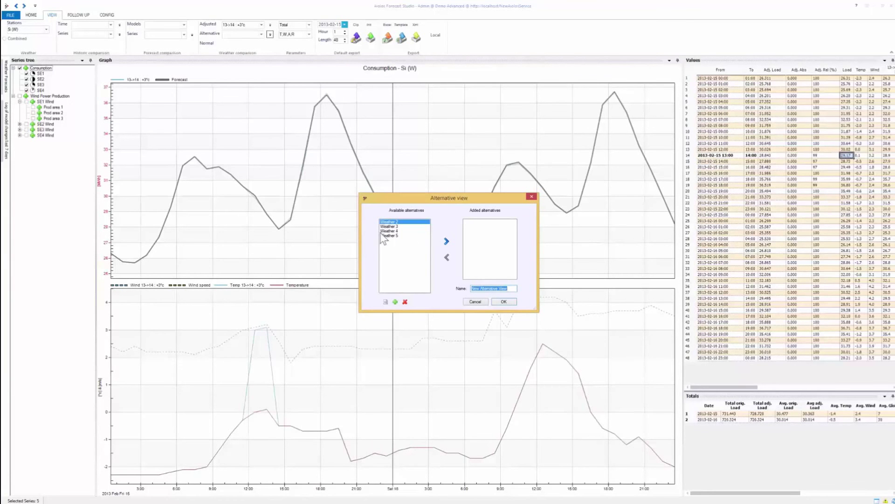
click(392, 231)
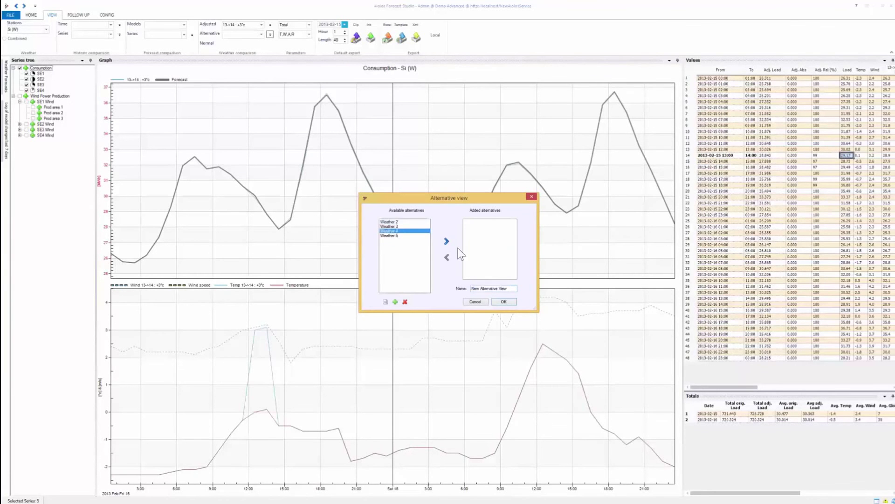
click(447, 241)
drag(508, 290, 472, 289)
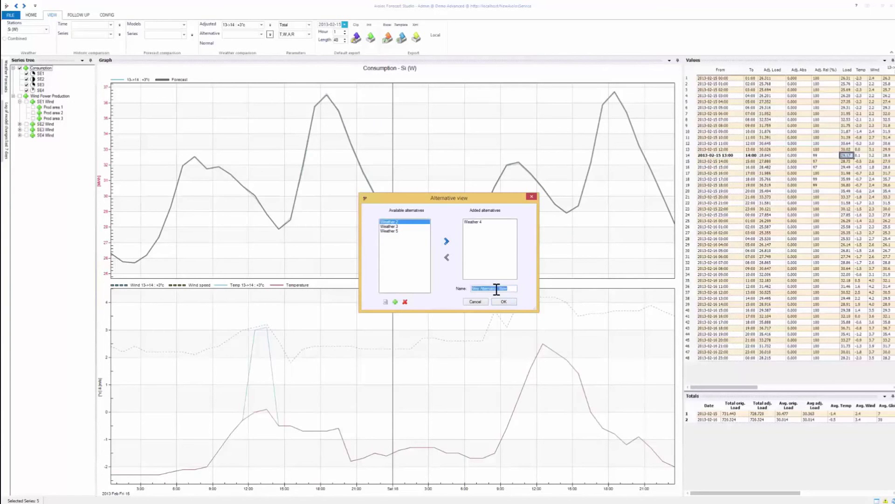
key(BackSpace)
text(weather 4)
- Confirm the Weather 4 comparison and zoom the graph into a daytime range
click(502, 301)
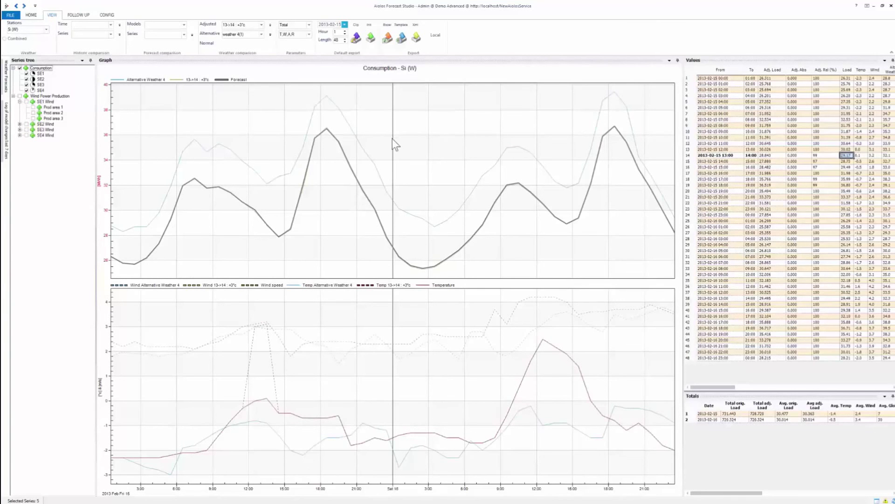
drag(331, 160, 214, 167)
right_click(256, 134)
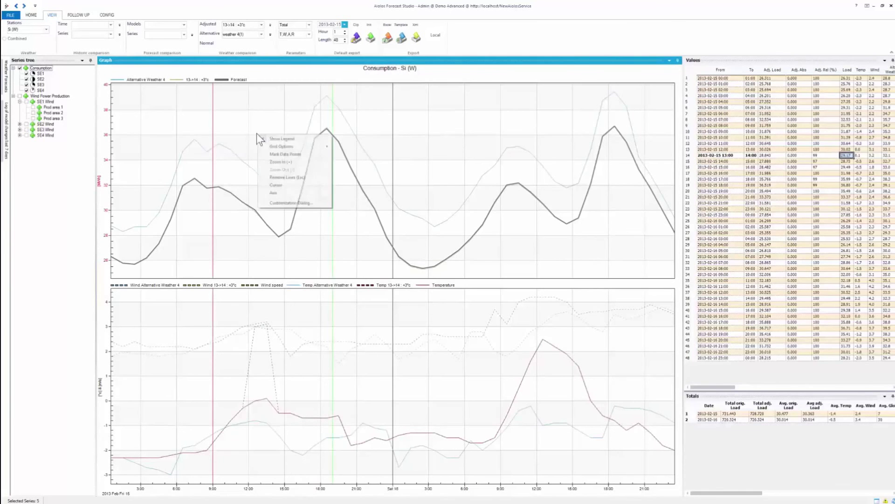
click(275, 161)
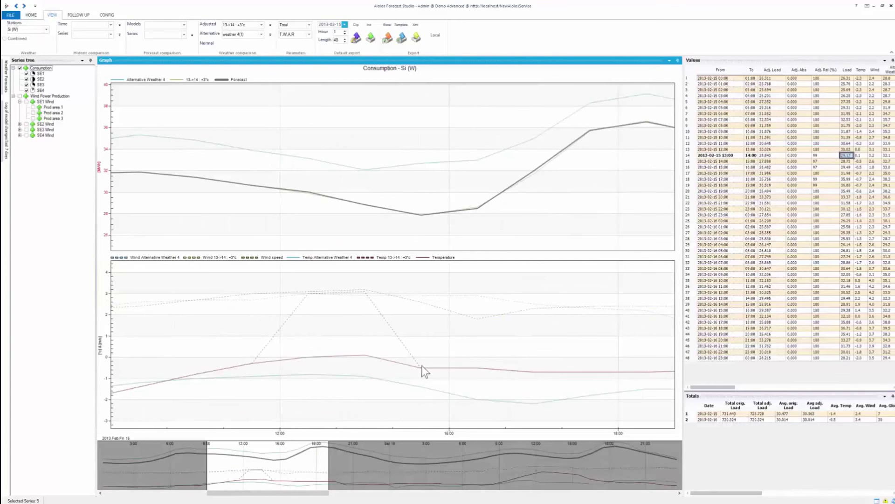
scroll(308, 458, down, 3)
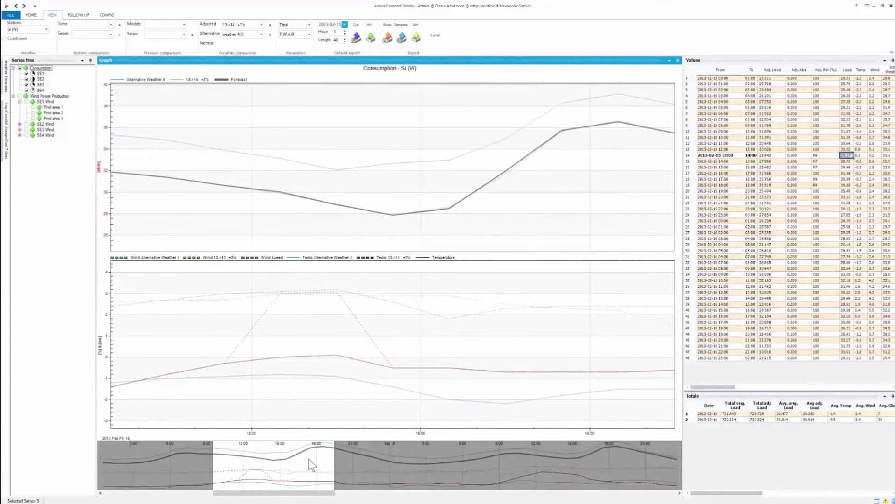
scroll(308, 458, down, 1)
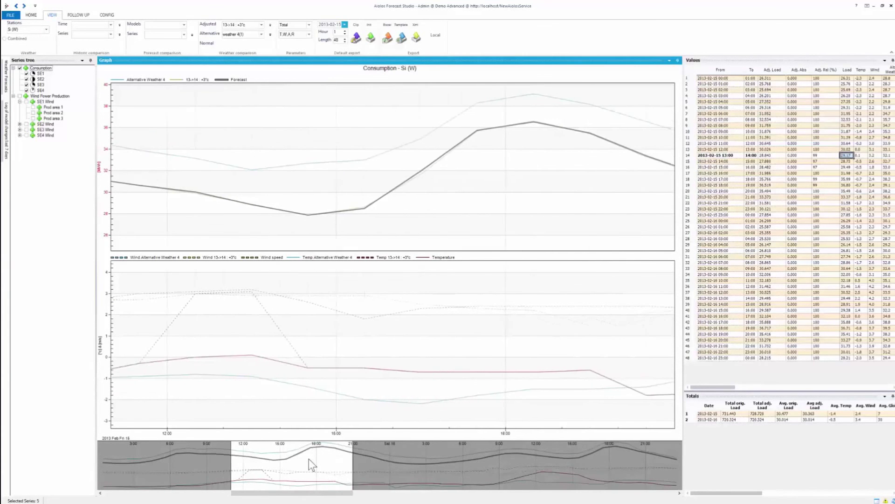
scroll(309, 458, down, 1)
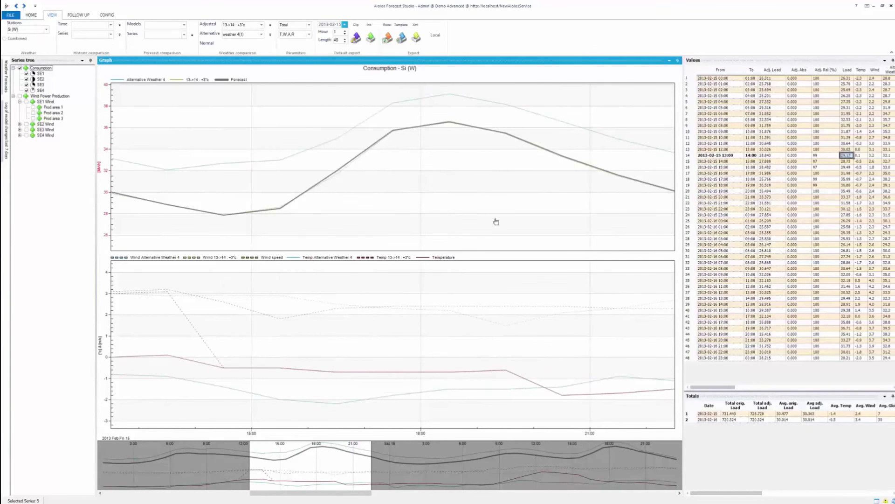
- Lower the 16:00 forecast point to 31.665 and zoom back out to the full period
drag(335, 175, 335, 177)
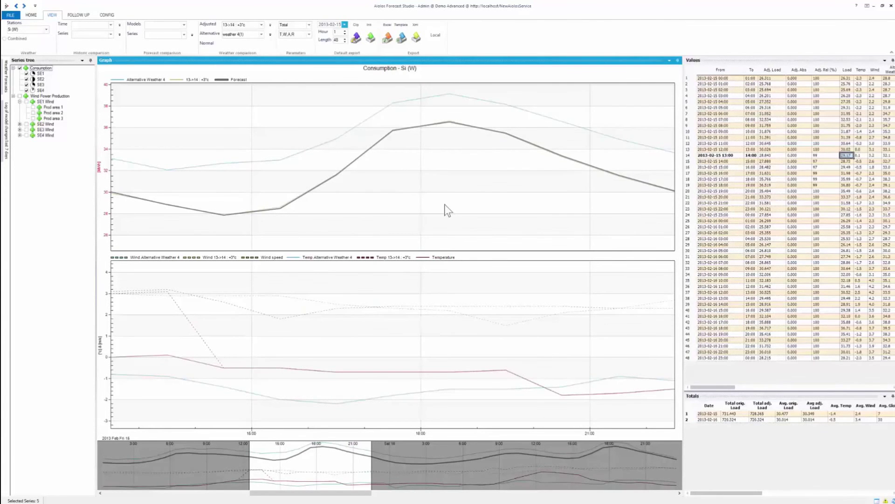
right_click(410, 172)
click(434, 208)
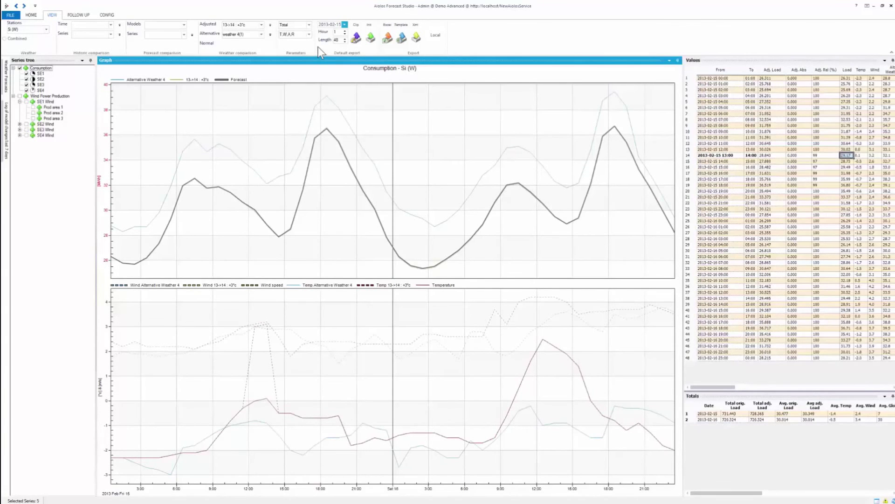
- Change the forecast length to 24 hours, then switch to the Follow-Up view
double_click(341, 41)
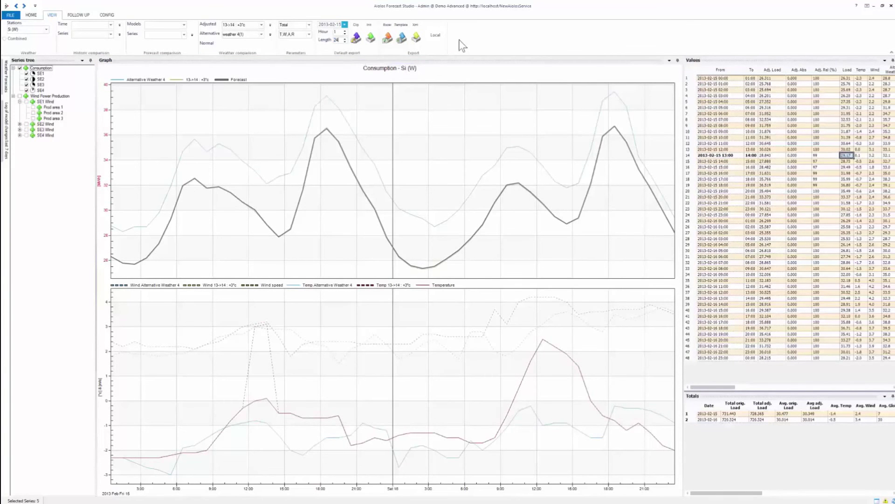
key(Return)
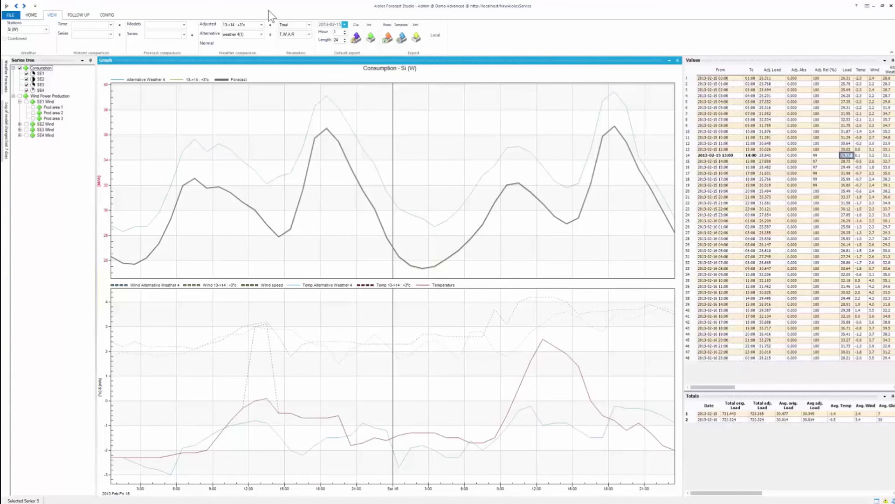
click(72, 15)
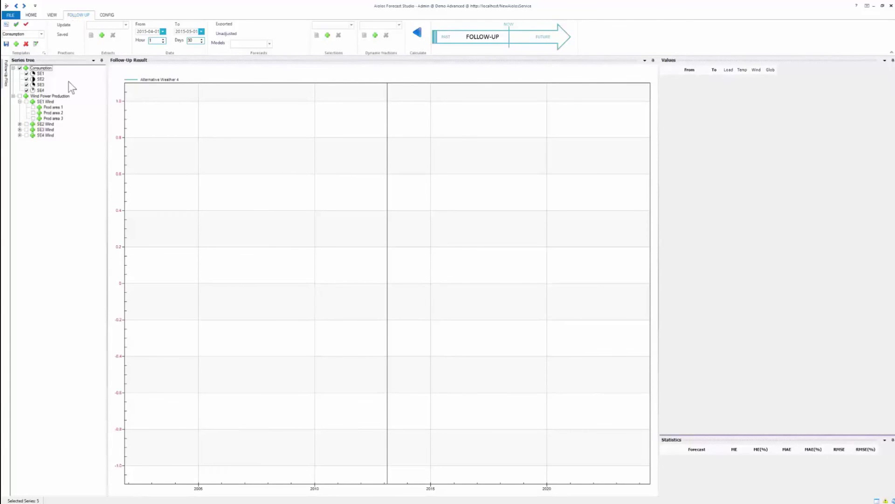
- Set the follow-up start to 2013-02-16, Days to 7, and Update to '1 day ahead'
click(141, 33)
click(150, 31)
text(2)
click(157, 33)
text(16)
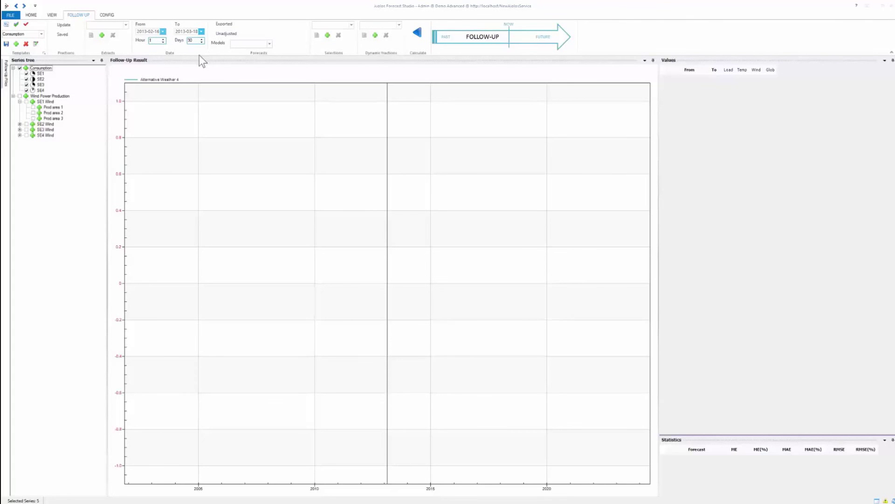
double_click(191, 40)
text(7)
click(126, 25)
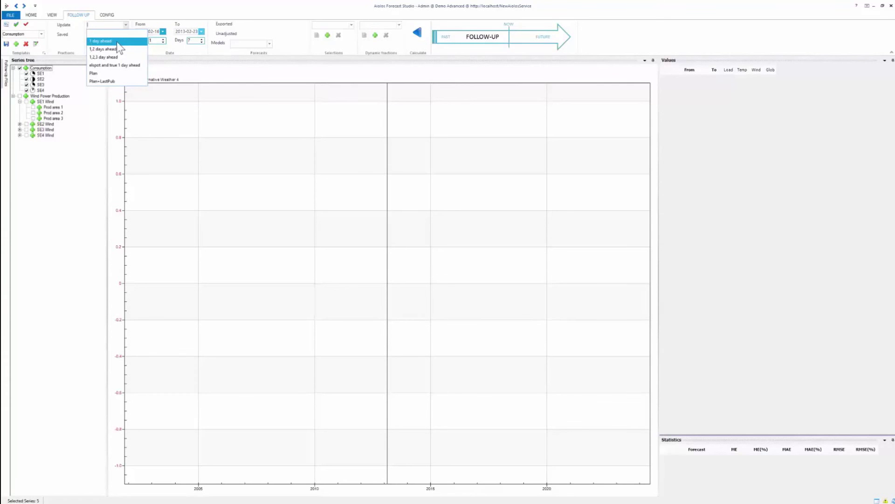
click(117, 41)
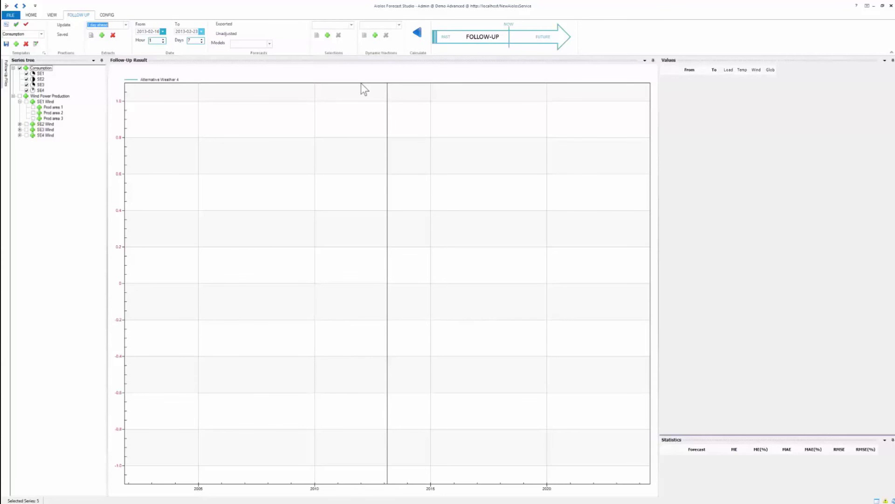
- Compute SE1's 1 day ahead accuracy, review its statistics, then display SE2's results
click(40, 70)
click(40, 73)
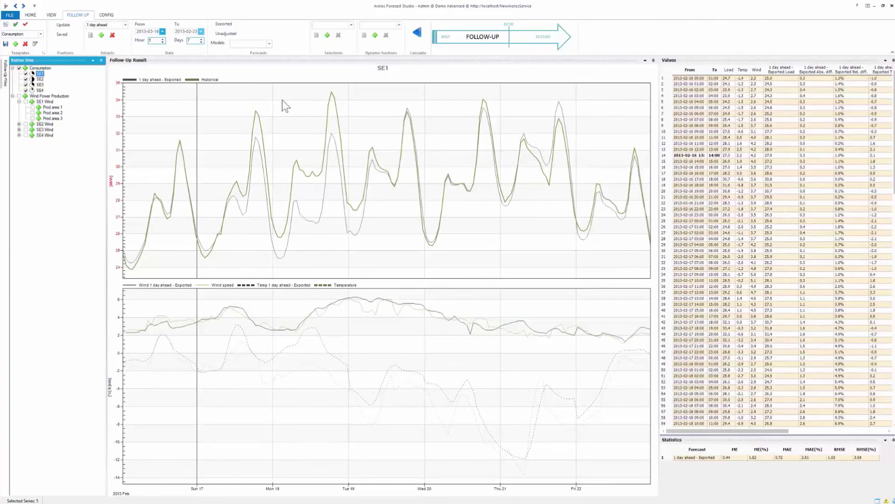
mouse_move(489, 239)
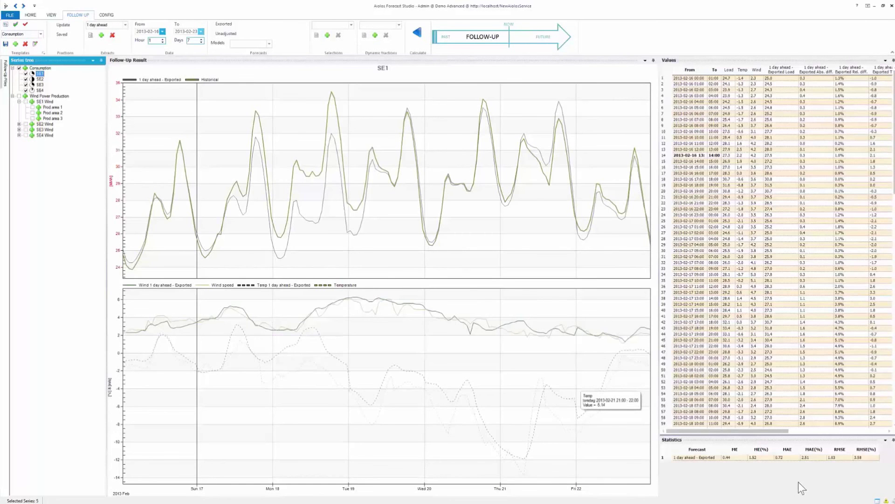
click(781, 474)
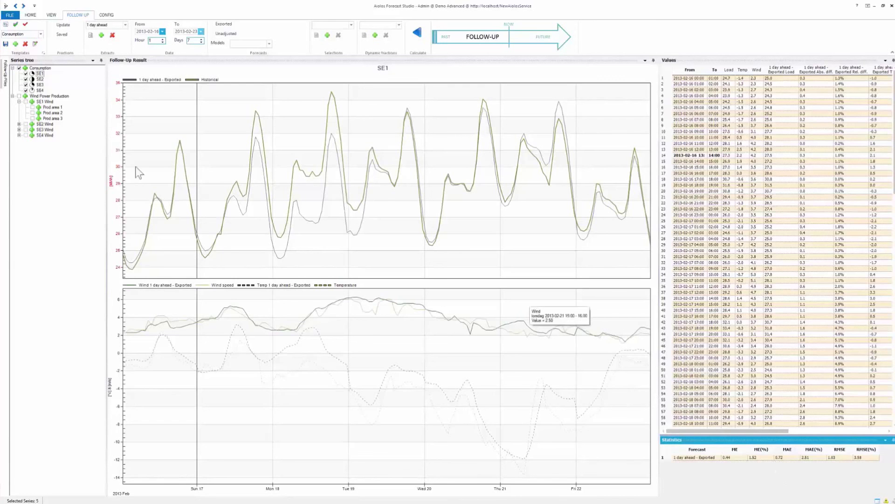
click(39, 79)
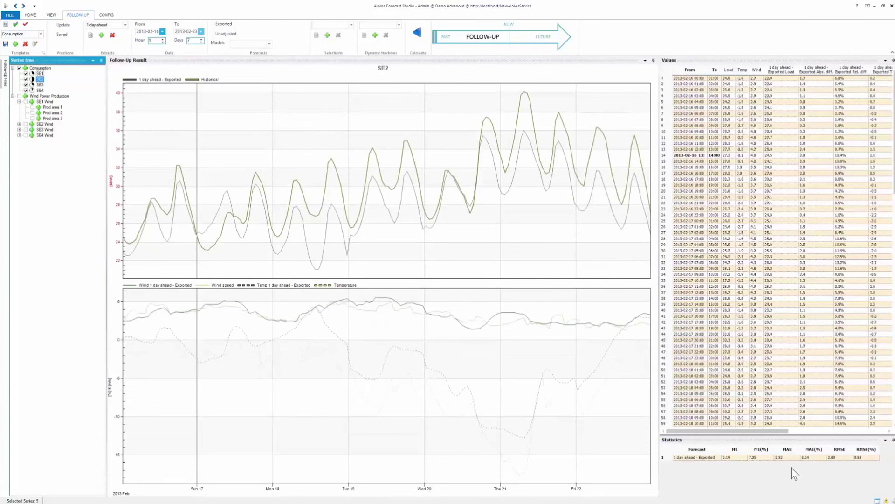